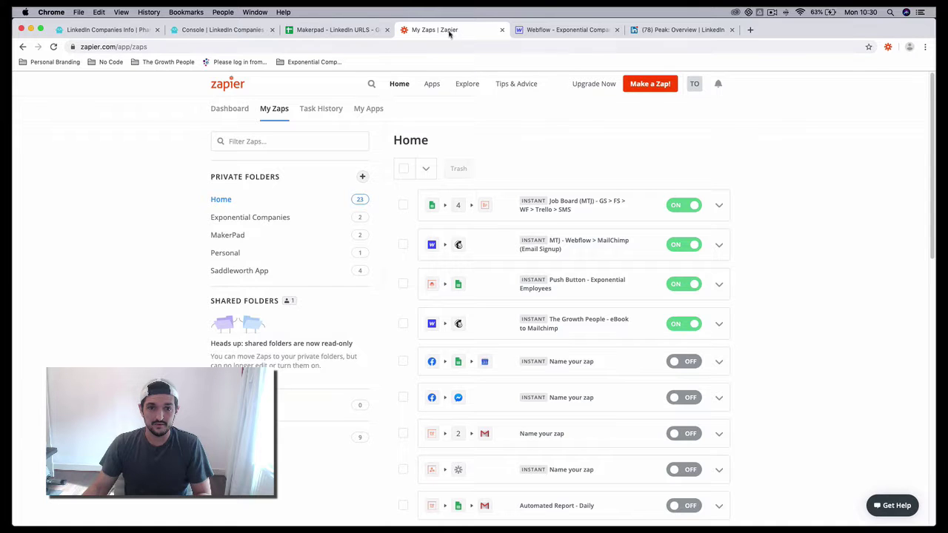
Create a new Zap and name it "Makerpad - Push URL".
click(650, 85)
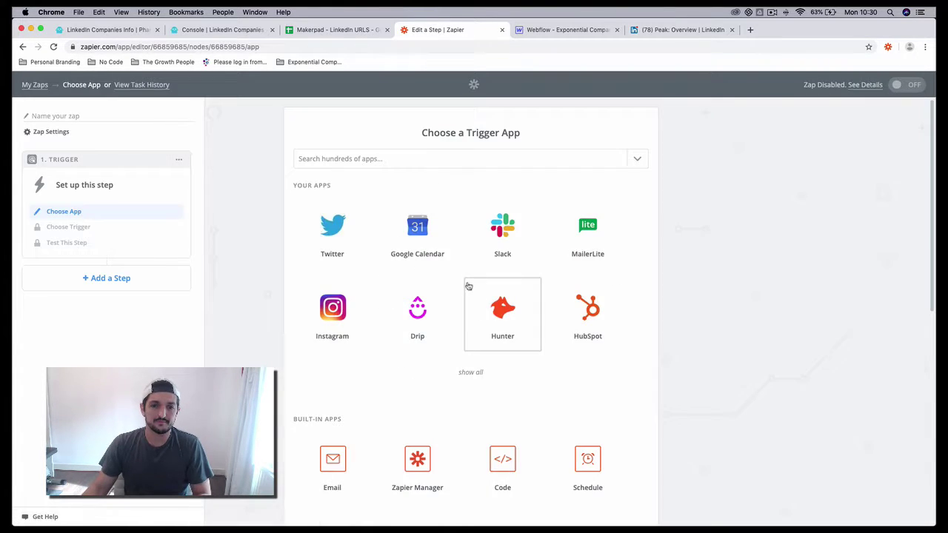
click(86, 116)
text(Mak)
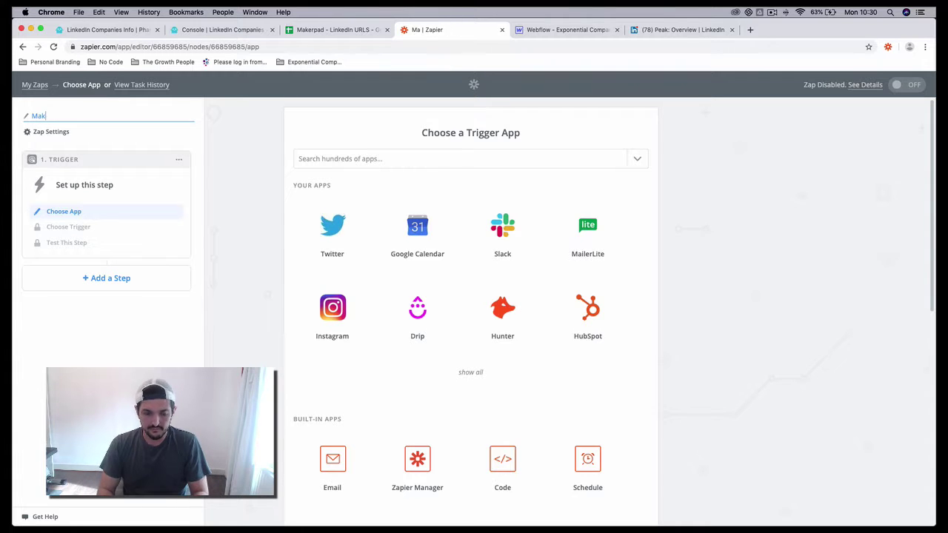
text(erpad - Pus)
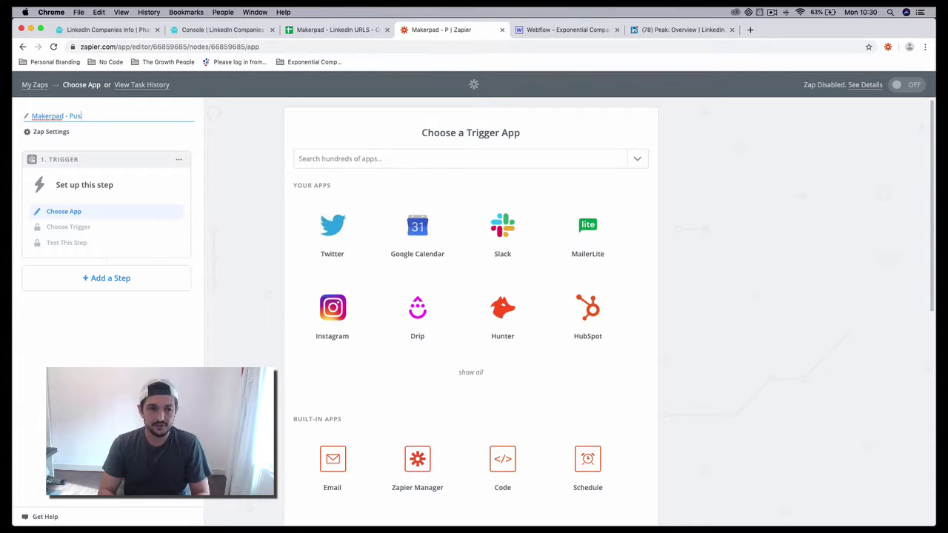
text(h URL)
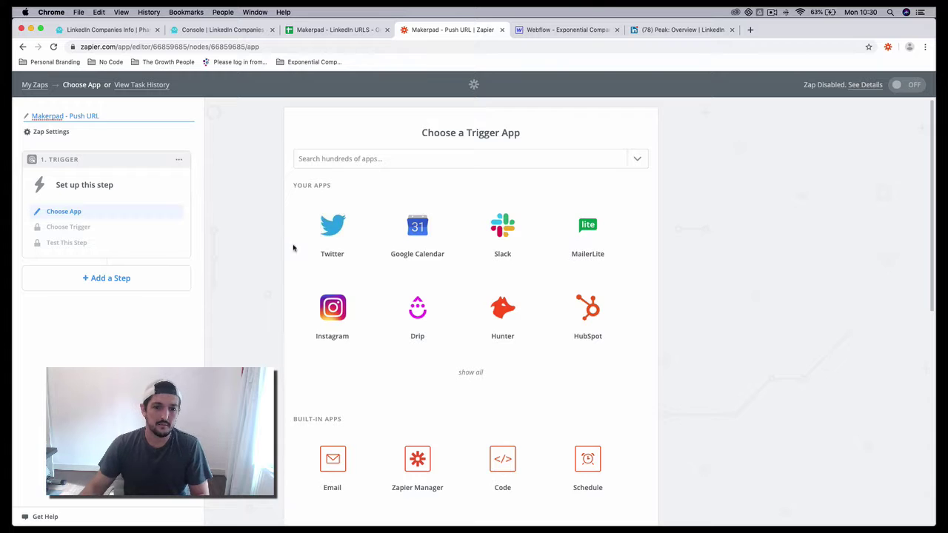
Choose the built-in Push app as the trigger app and set its trigger event to New Push.
scroll(716, 323, down, 4)
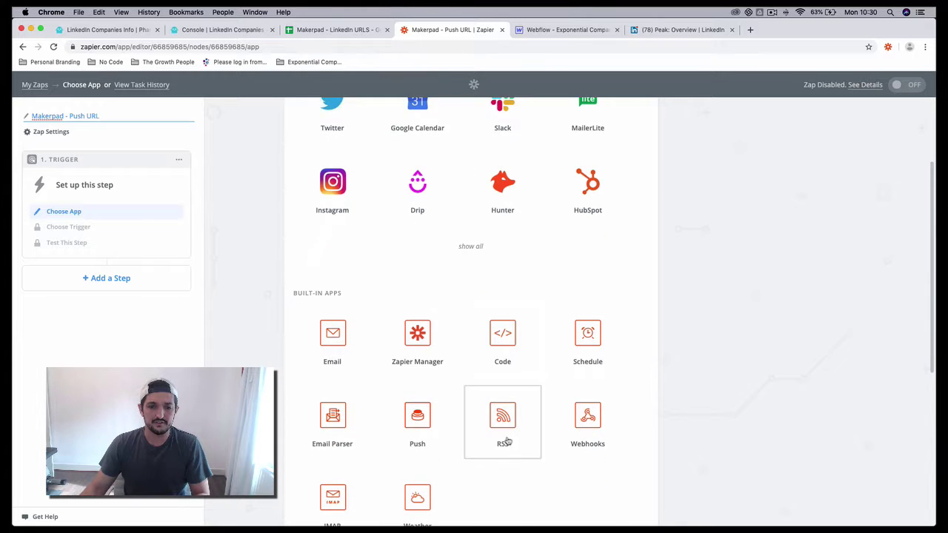
click(421, 404)
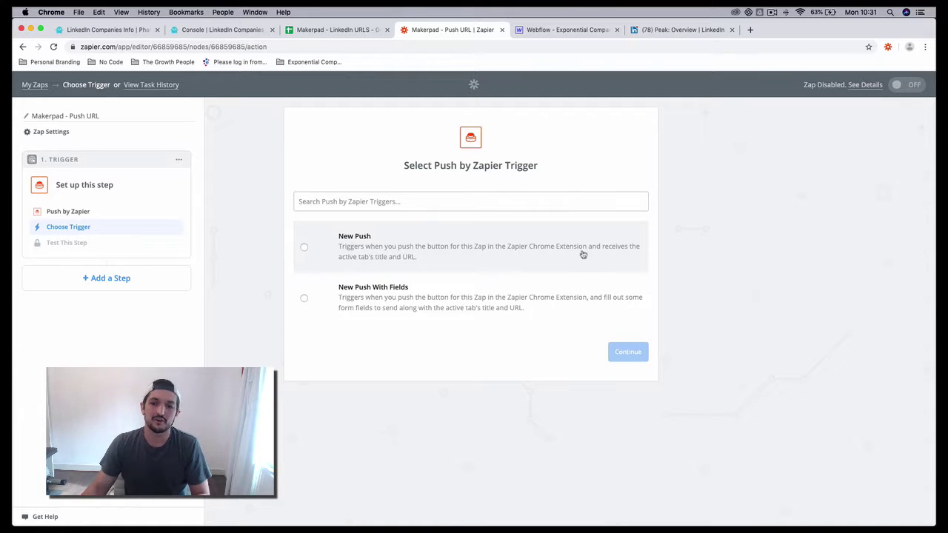
click(455, 256)
click(628, 351)
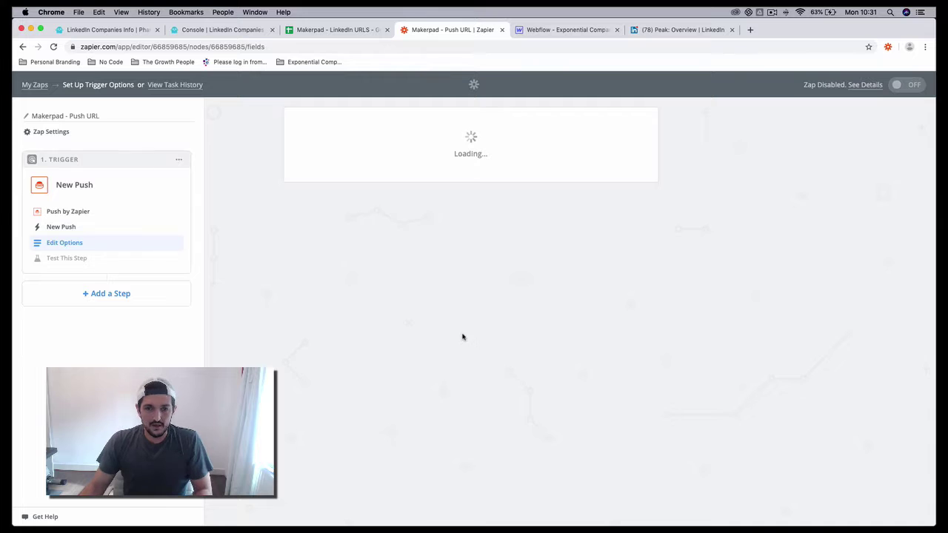
Open the Zapier extension's Chrome Web Store page in a separate tab, check the extension's list of push Zaps, and return to the trigger setup.
drag(333, 194, 309, 195)
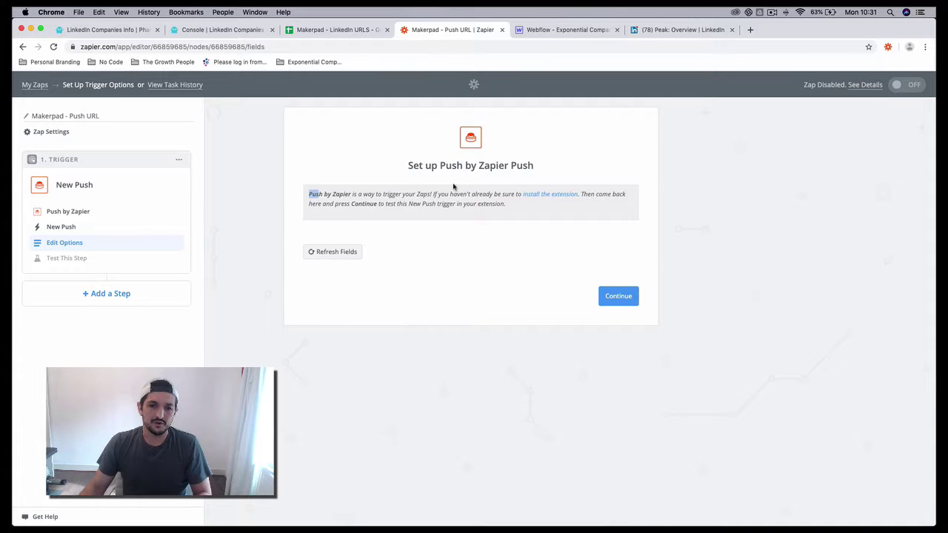
click(474, 190)
right_click(544, 195)
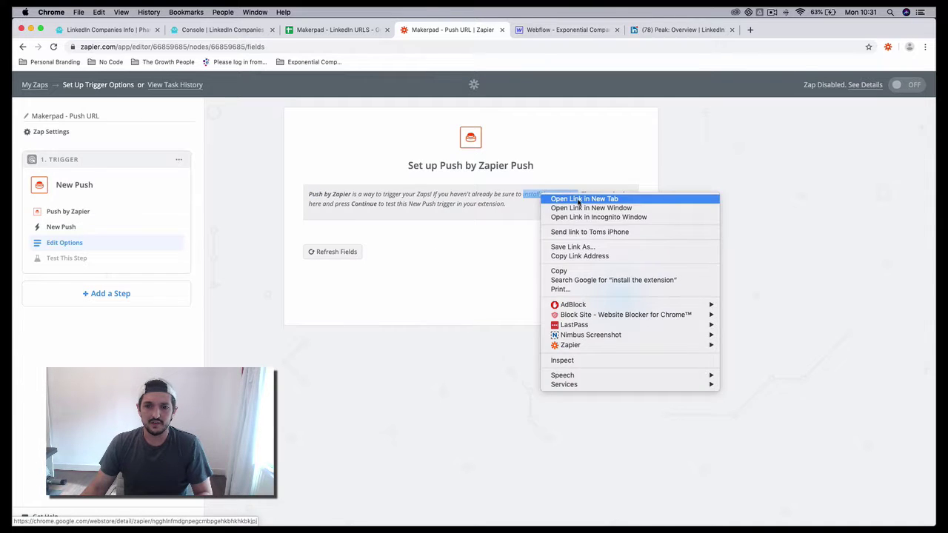
click(580, 201)
click(567, 30)
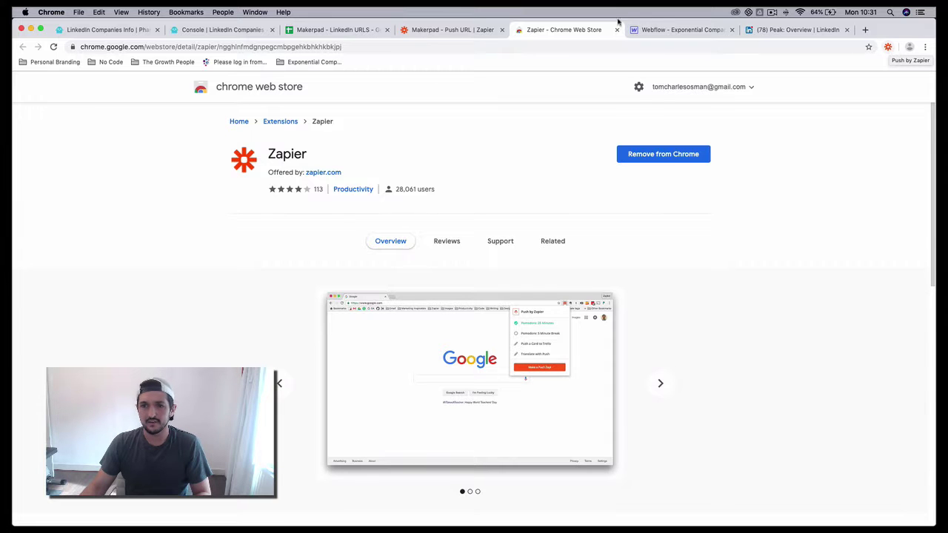
click(888, 48)
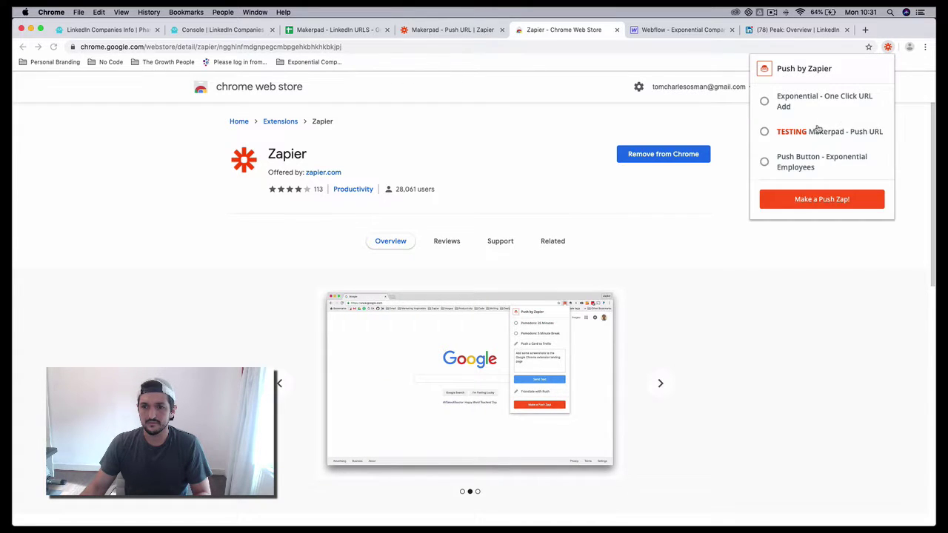
click(453, 30)
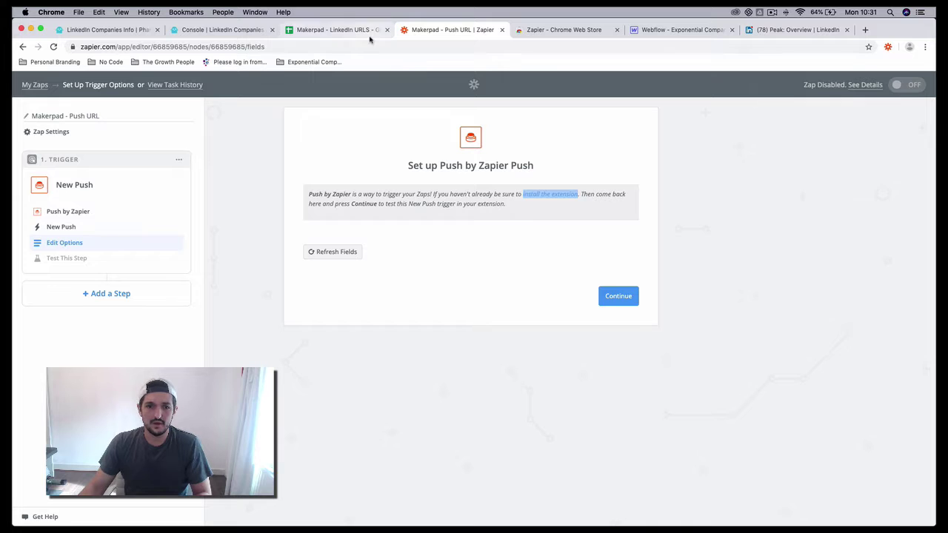
click(454, 265)
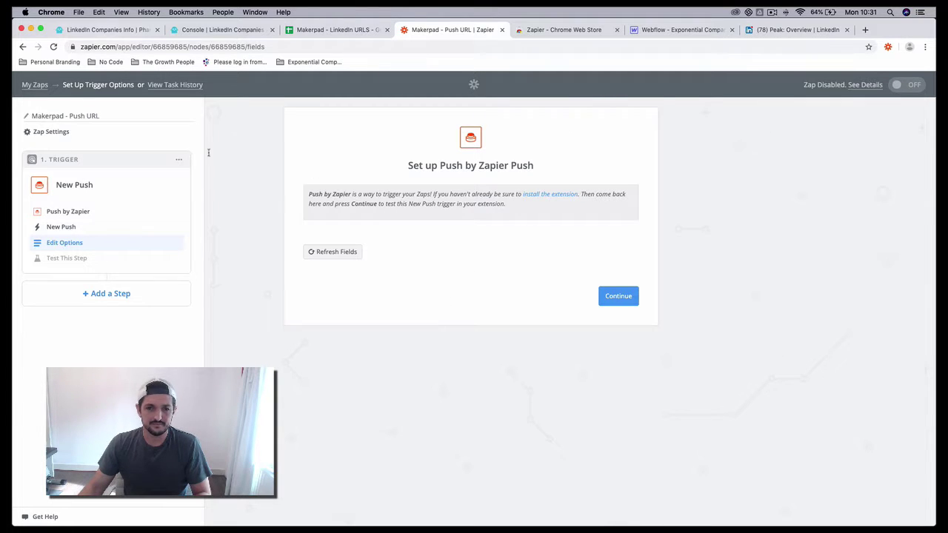
Start pulling in trigger samples and push Peak's LinkedIn company page to the Makerpad - Push URL Zap through the Zapier extension.
click(619, 296)
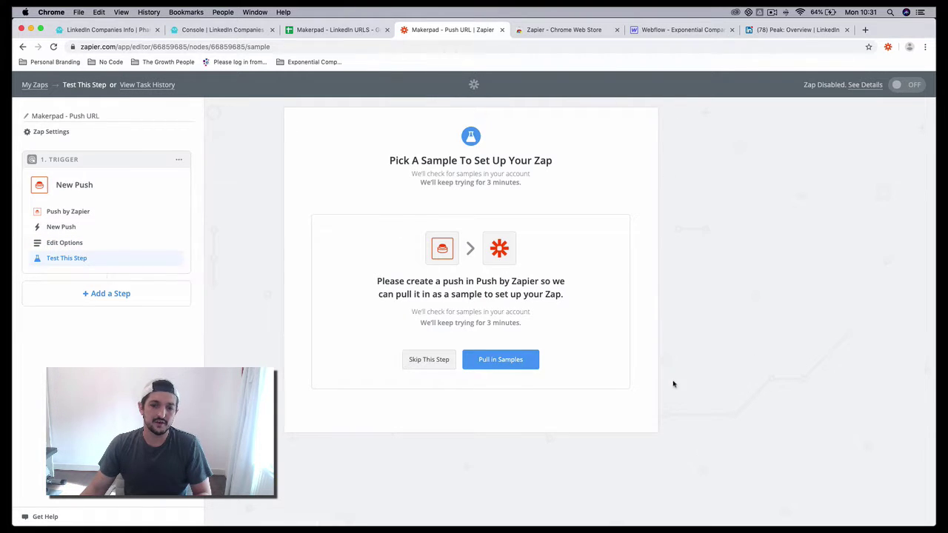
click(499, 361)
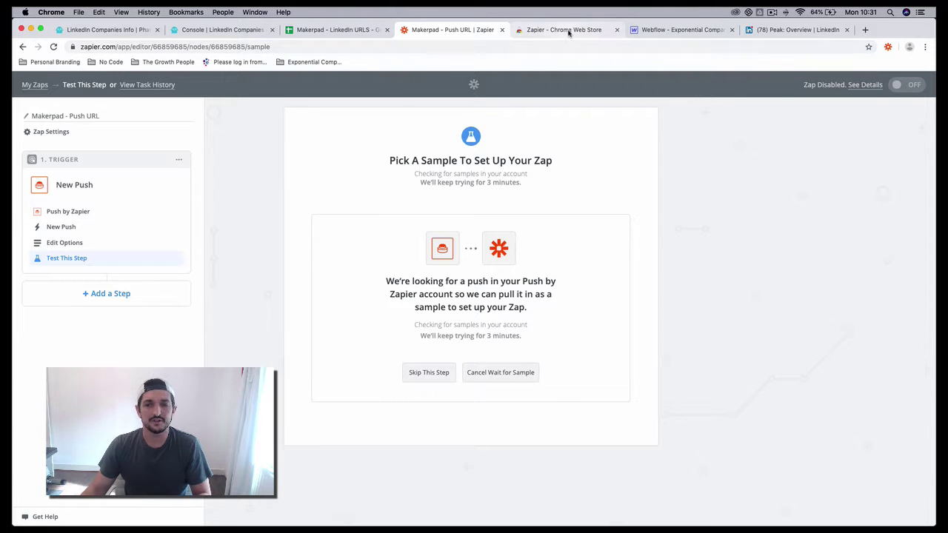
click(804, 31)
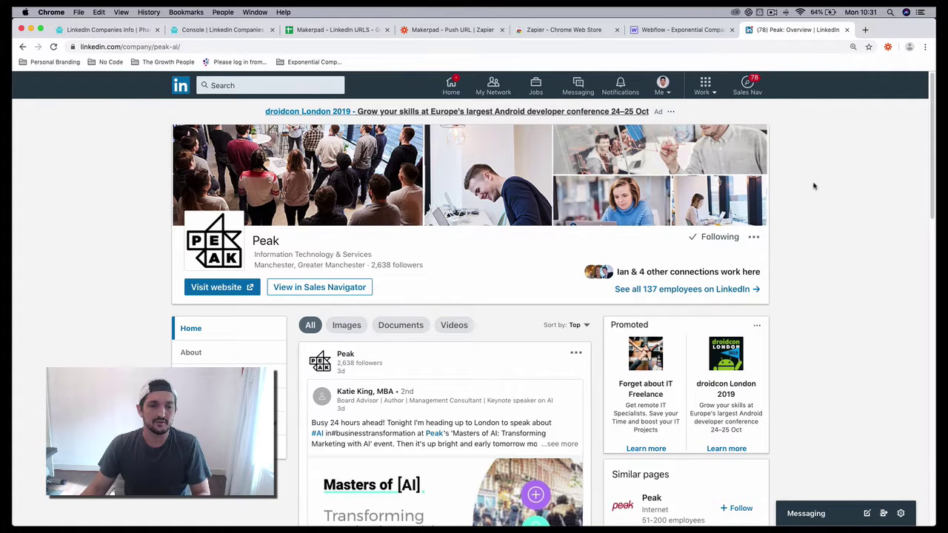
click(888, 48)
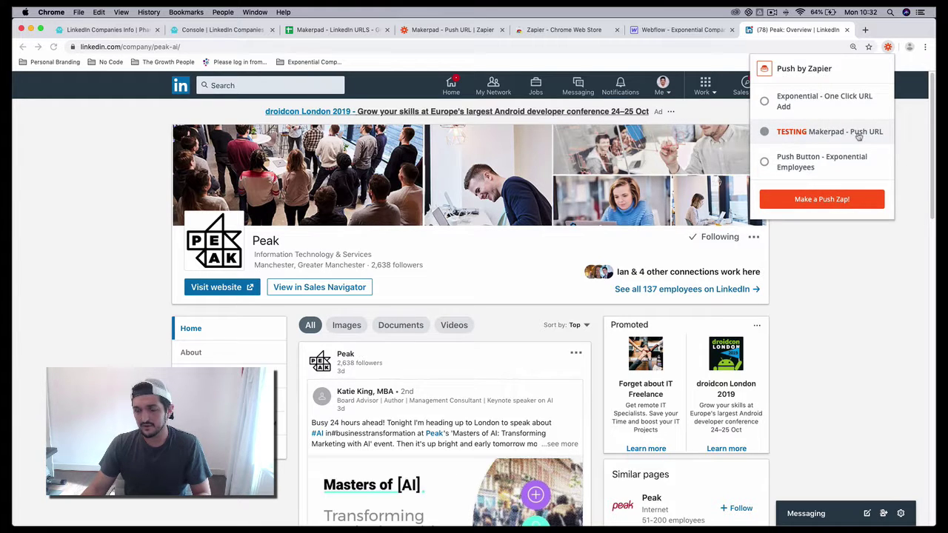
click(815, 132)
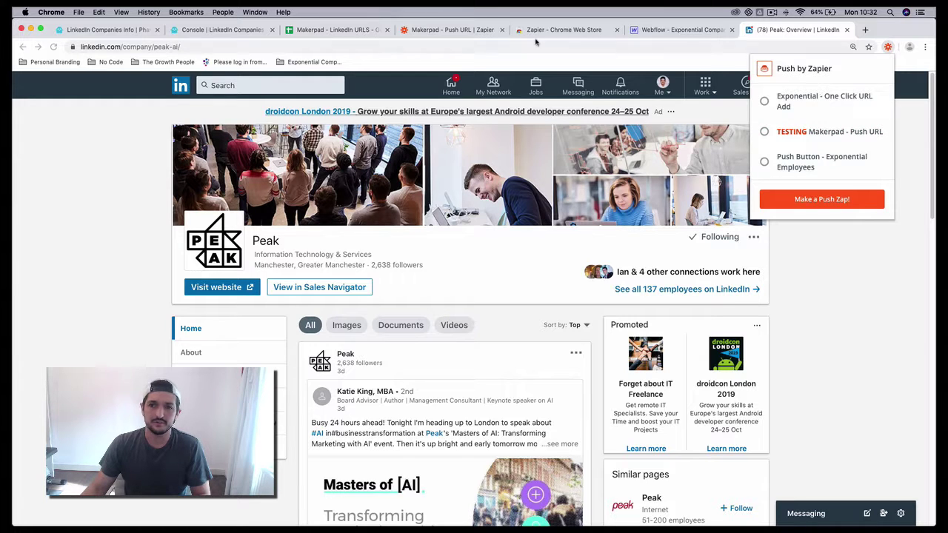
Return to the Zap editor, review the title and URL of sample Push A, and accept it as the trigger sample.
click(453, 30)
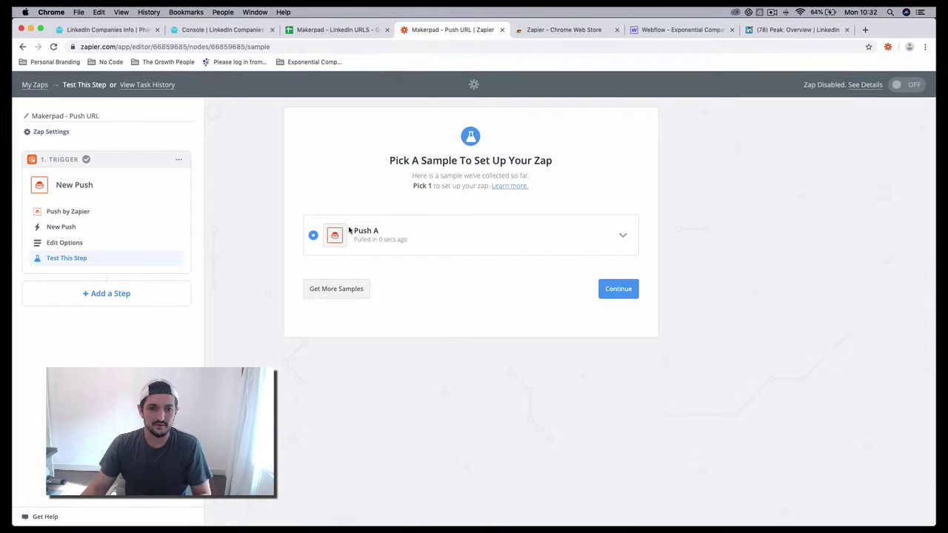
click(623, 236)
drag(388, 294, 490, 294)
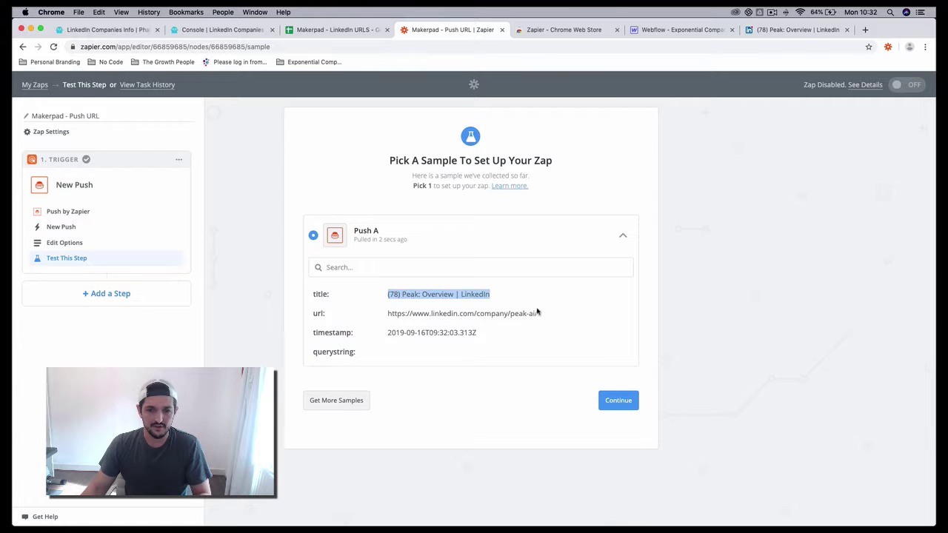
click(417, 291)
triple_click(397, 313)
click(463, 397)
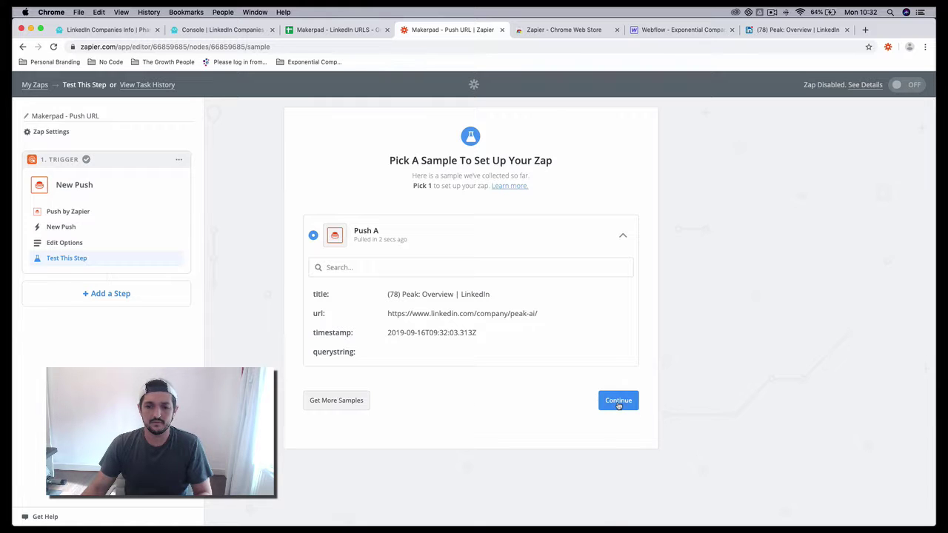
click(618, 403)
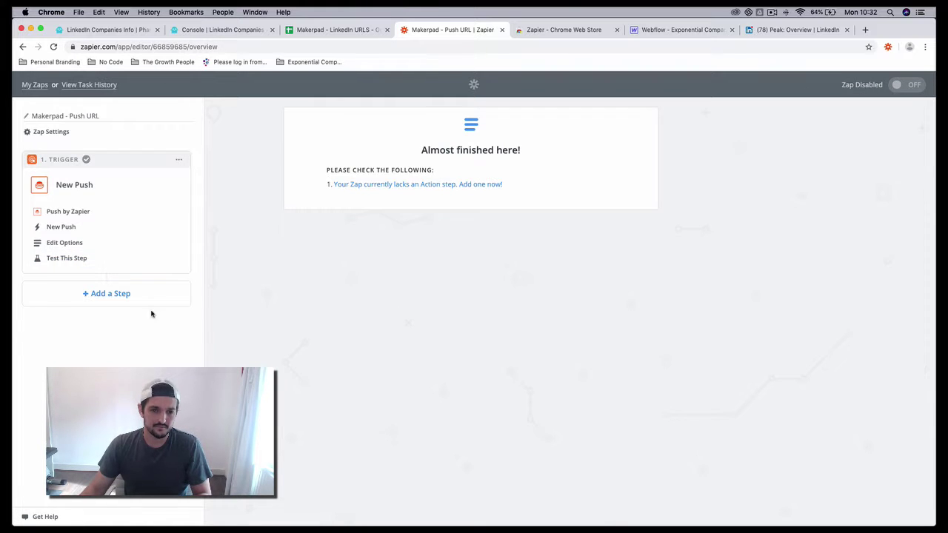
Add an Action/Search step to the Zap with Google Sheets as its app.
click(106, 294)
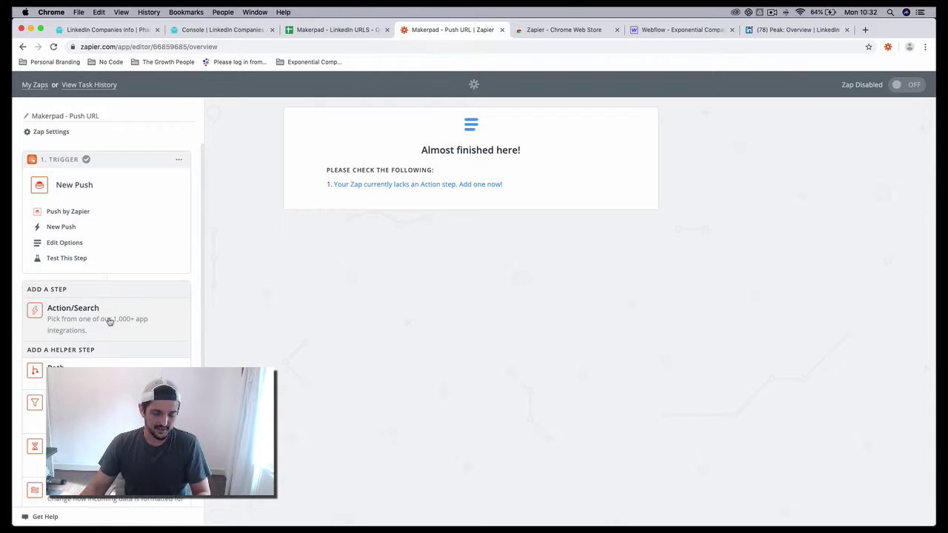
click(108, 320)
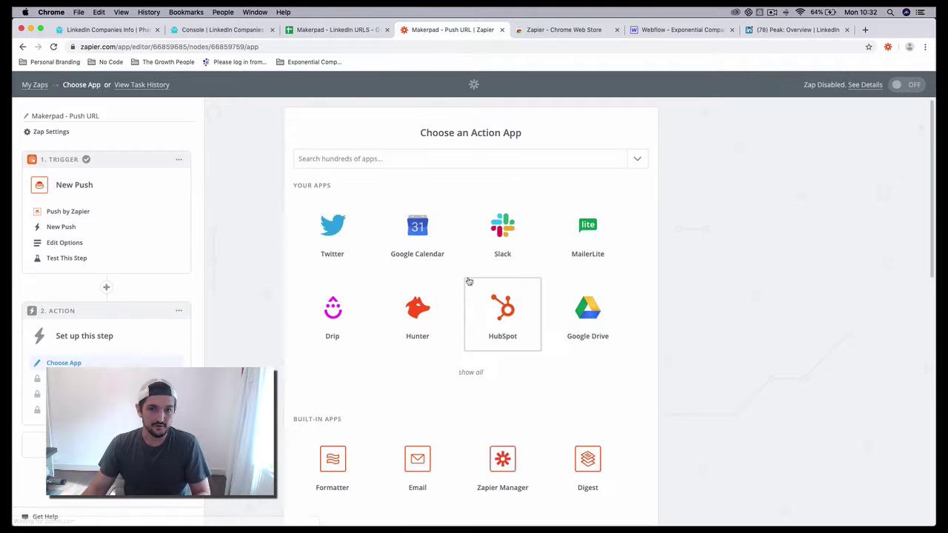
click(441, 155)
text(google)
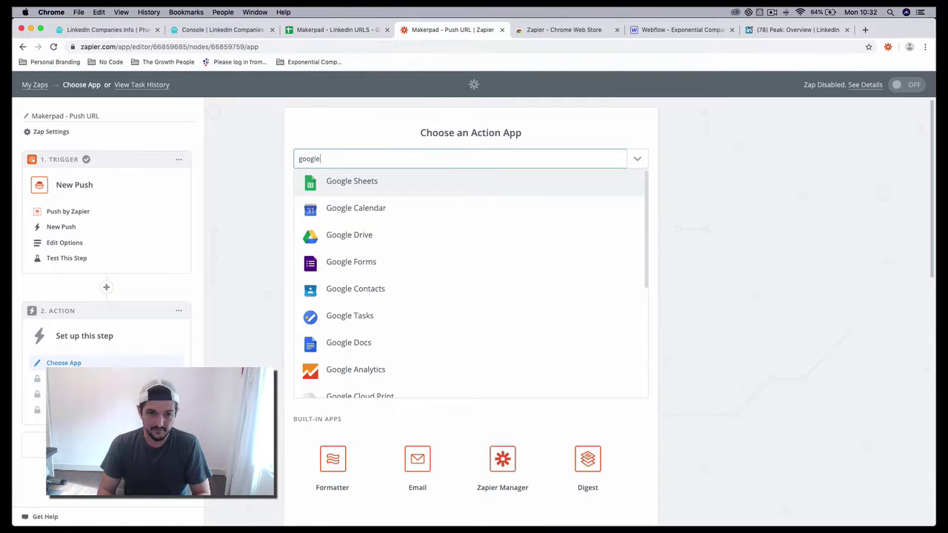
key(Return)
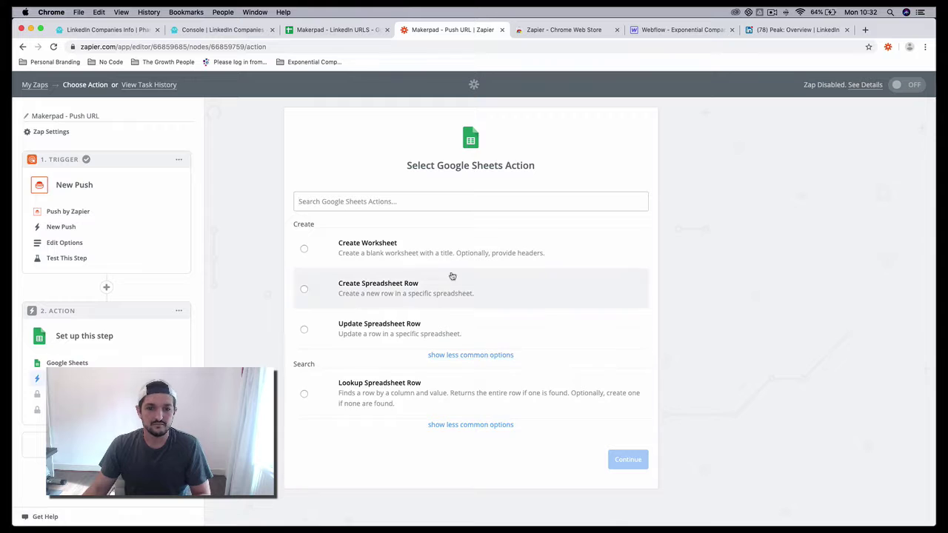
Set the Google Sheets action to Create Spreadsheet Row and select the connected Gmail account for it.
click(470, 293)
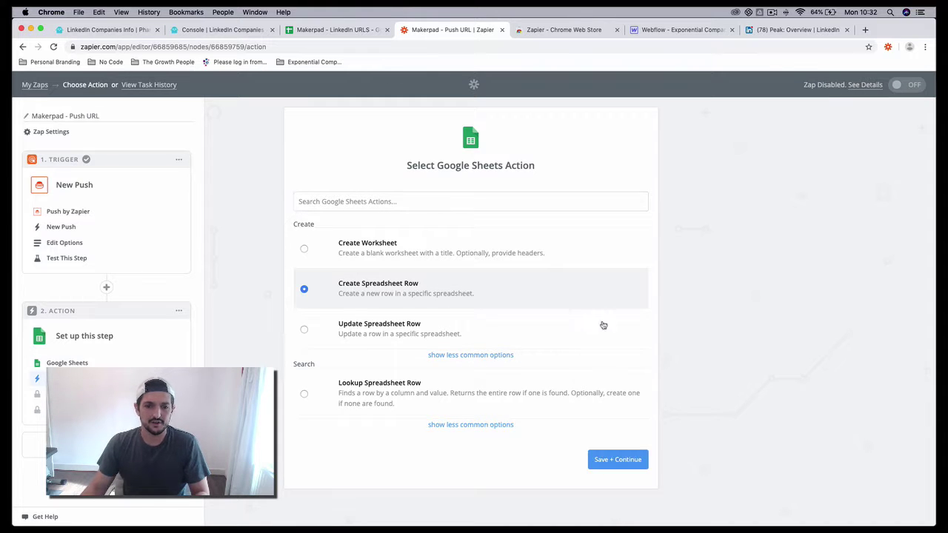
click(615, 460)
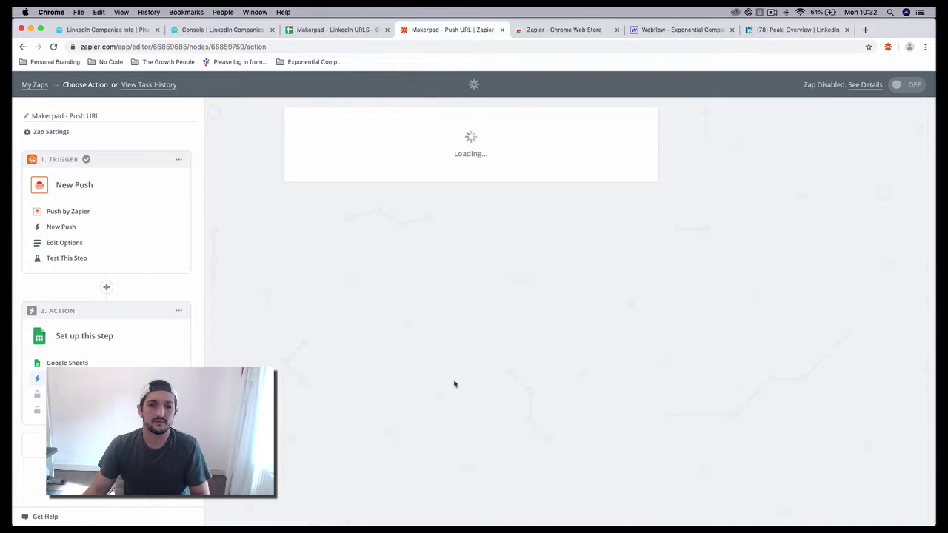
click(305, 301)
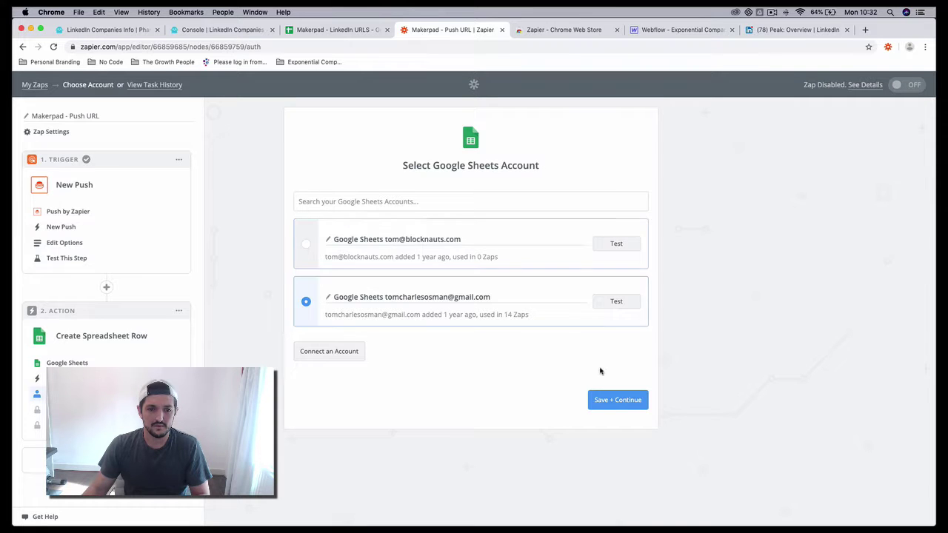
click(619, 400)
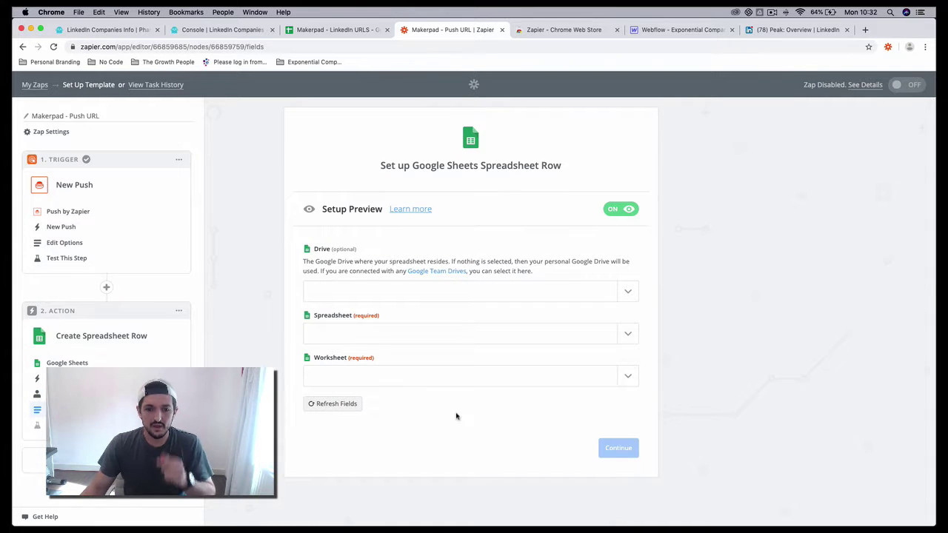
Set the action's spreadsheet to "Makerpad - LinkedIn URLS" and its worksheet to "Company URLs".
click(454, 336)
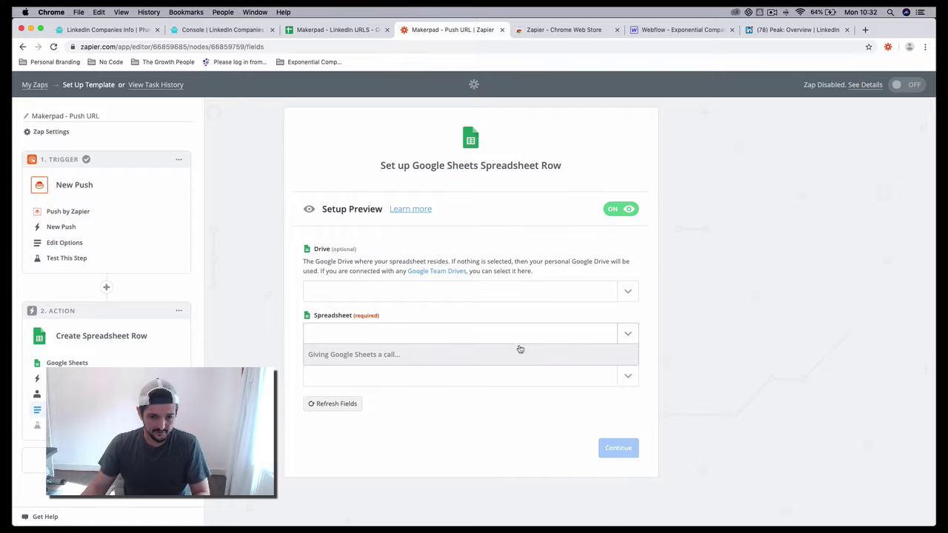
click(462, 399)
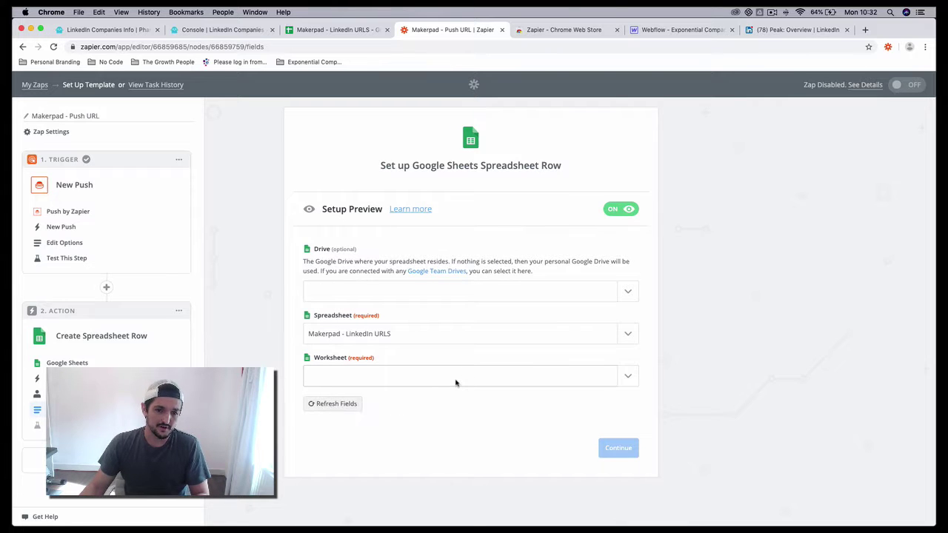
click(455, 382)
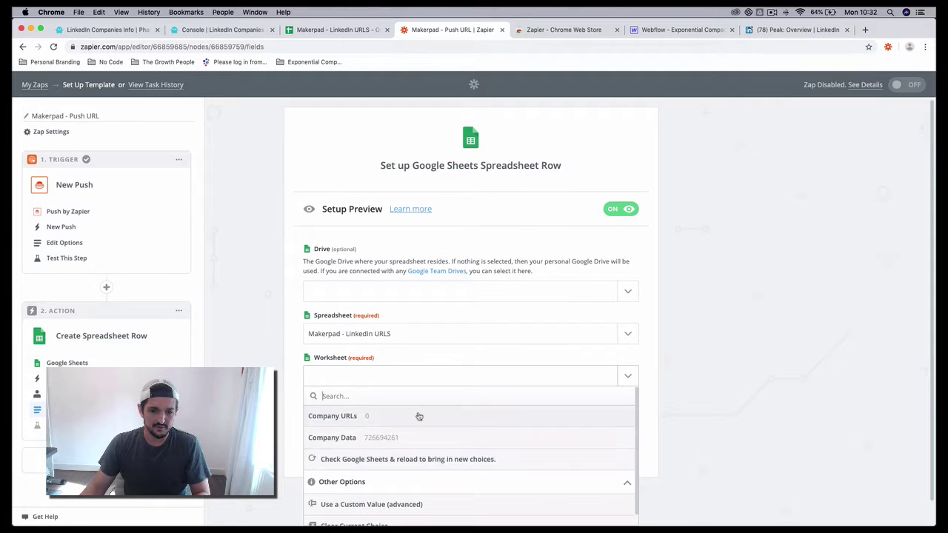
click(419, 416)
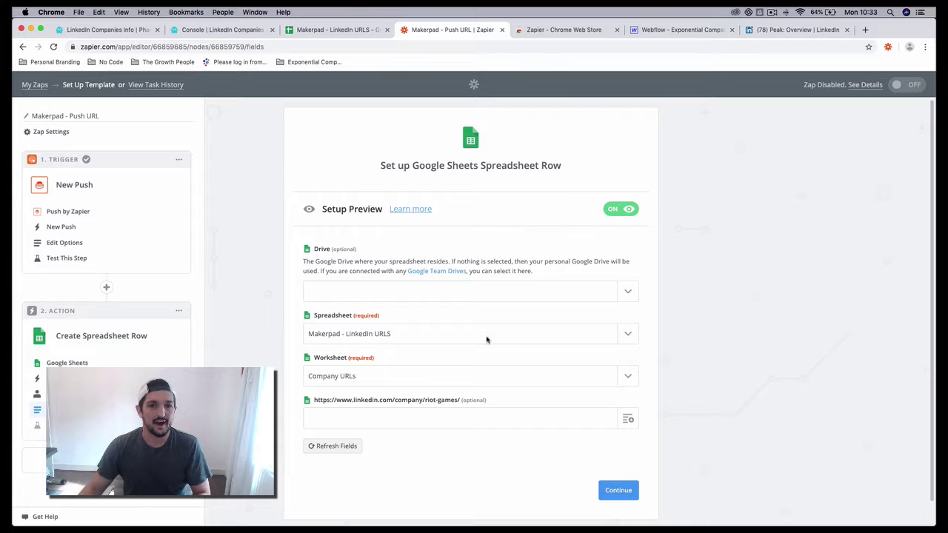
Switch to the "Makerpad - LinkedIn URLS" spreadsheet and insert one row above row 1 of the Company URLs worksheet.
click(337, 30)
click(13, 149)
right_click(13, 149)
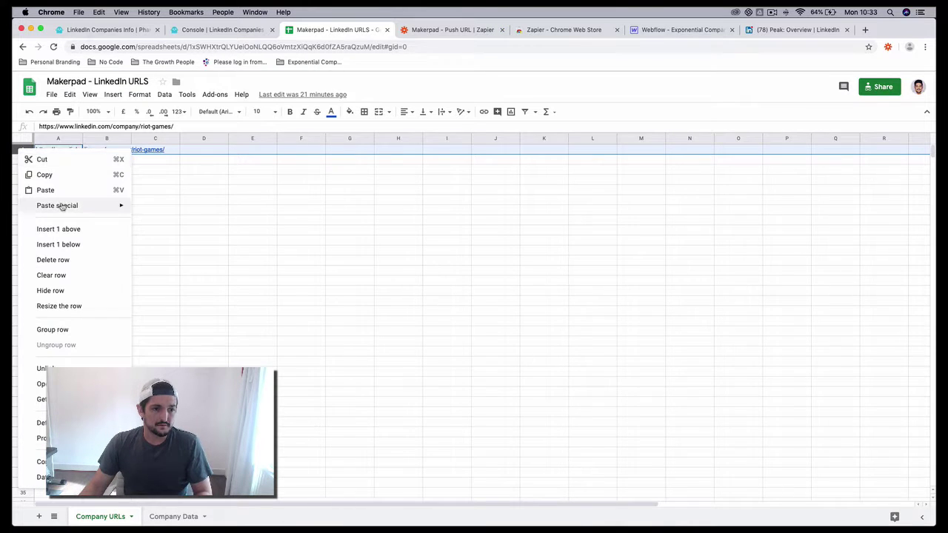
click(65, 228)
Enter the header "Company URL" in cell A1 of the Company URLs worksheet.
click(58, 150)
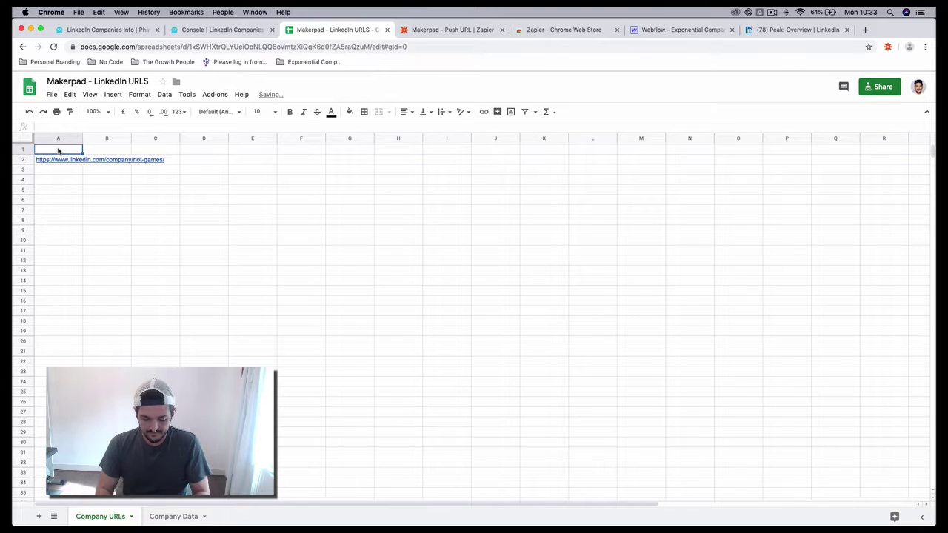
text(Comp)
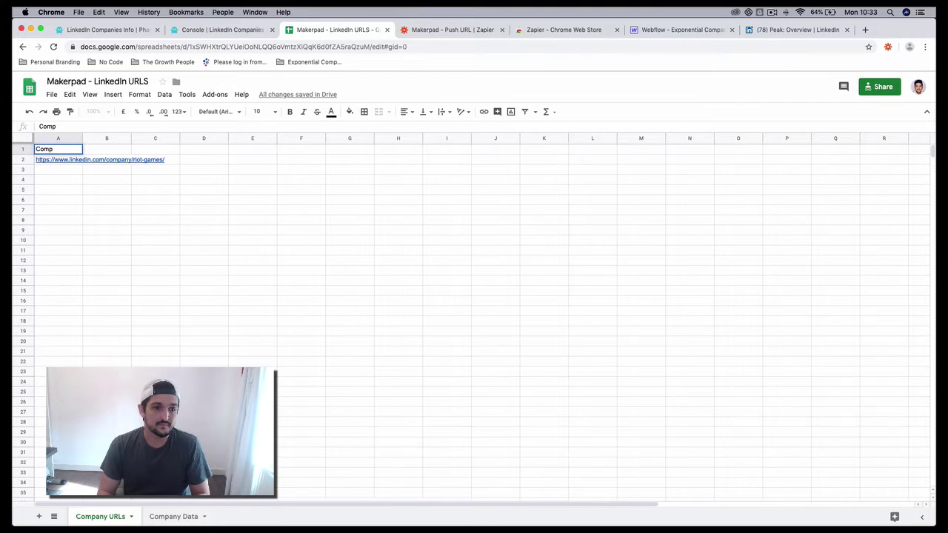
text(any YRL)
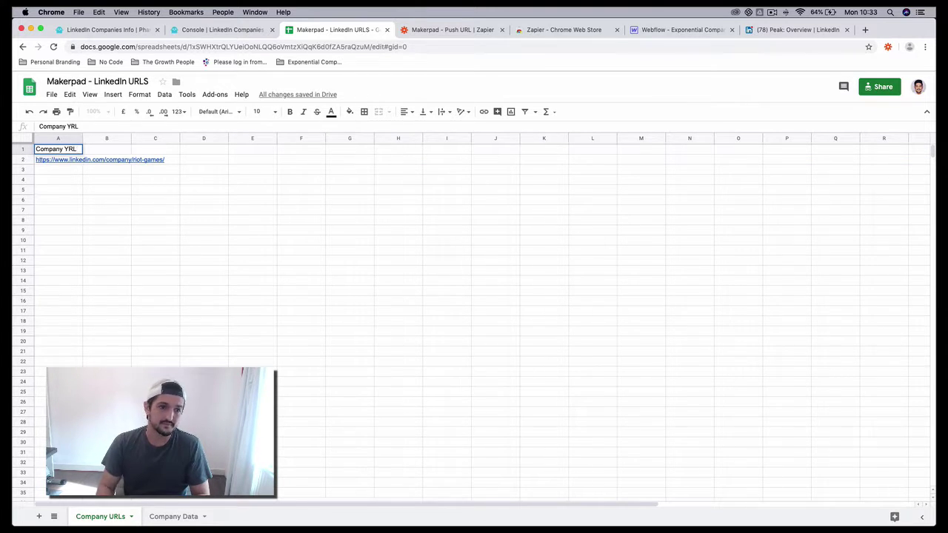
key(BackSpace)
key(BackSpace)
key(BackSpace)
text(URL)
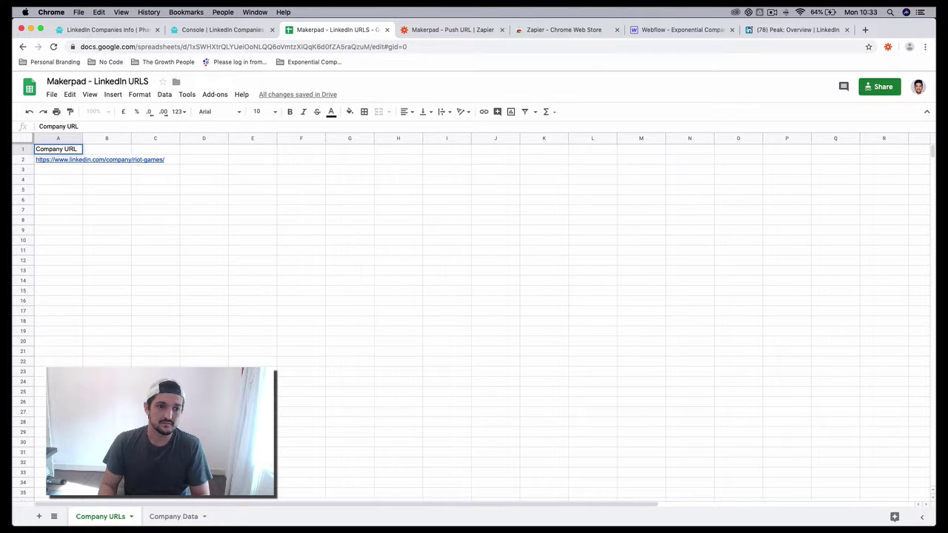
key(Return)
Make the "Company URL" header in cell A1 bold and deselect it.
click(69, 150)
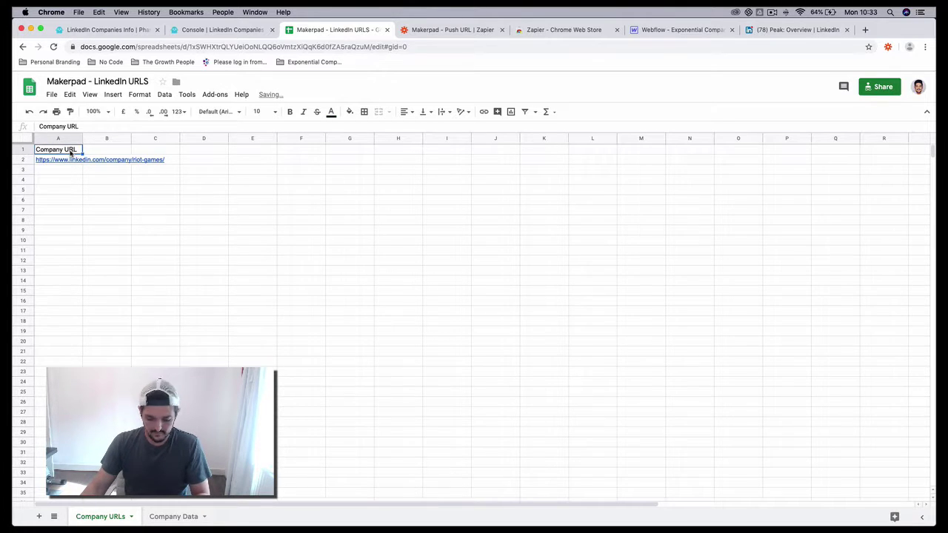
key(super+b)
click(230, 138)
click(198, 160)
click(75, 175)
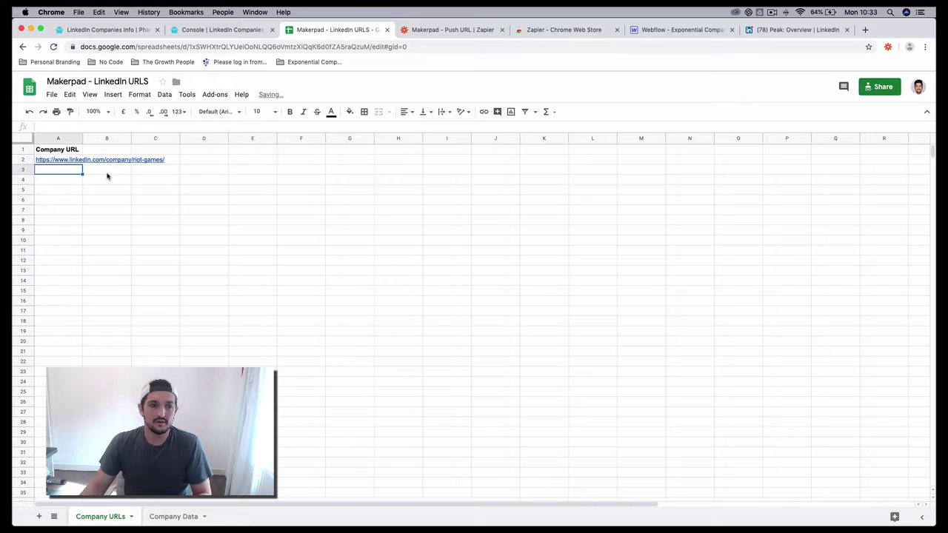
Return to the Zap editor, refresh the action's fields, and map Company URL to the New Push trigger's URL value, accepting the setup.
click(461, 30)
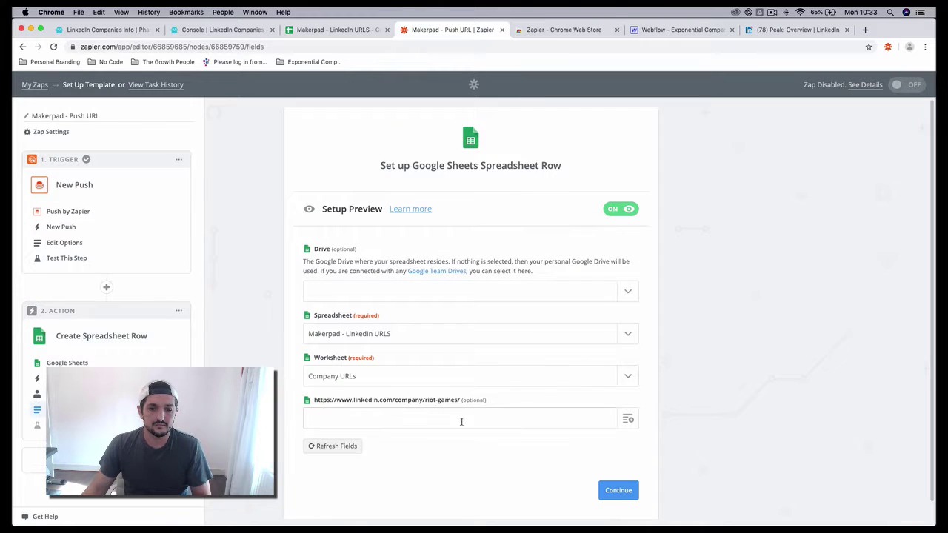
click(333, 446)
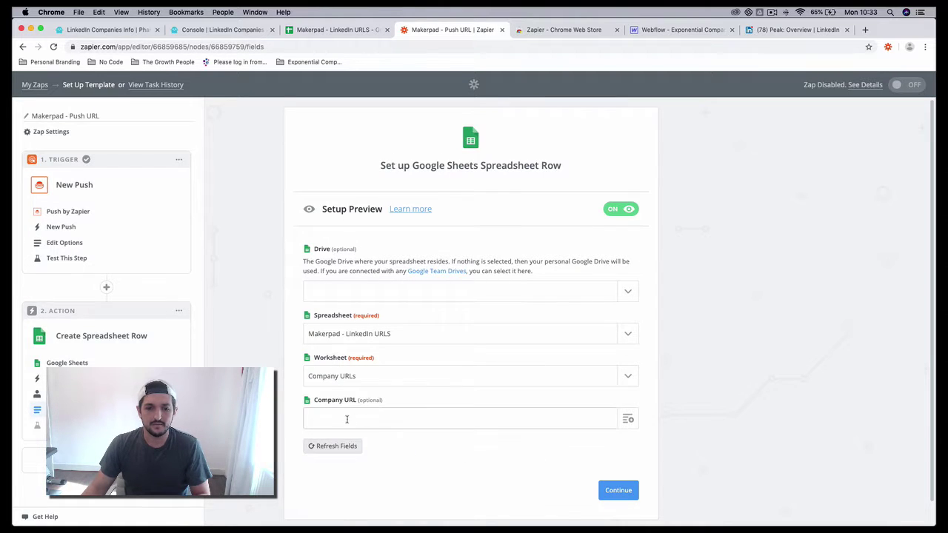
click(616, 421)
scroll(774, 467, down, 2)
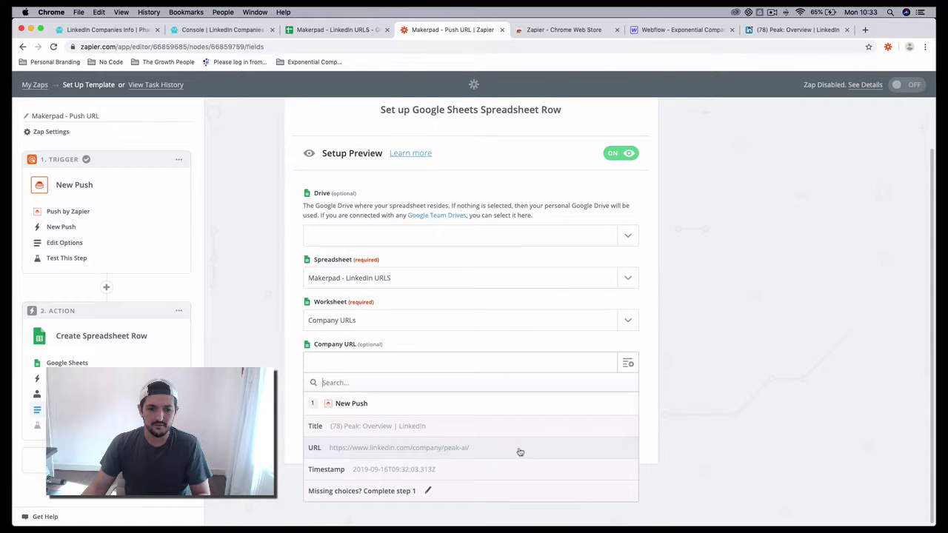
click(727, 364)
click(626, 398)
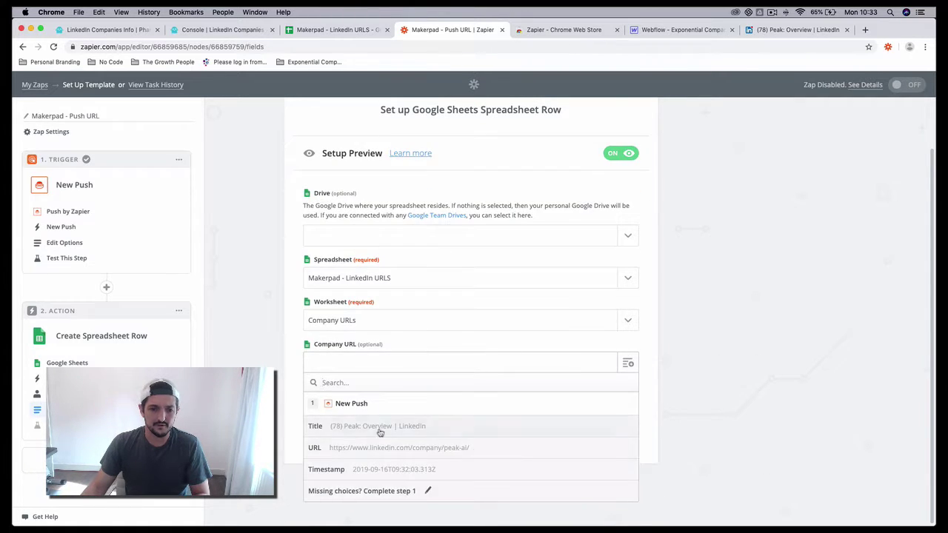
click(444, 448)
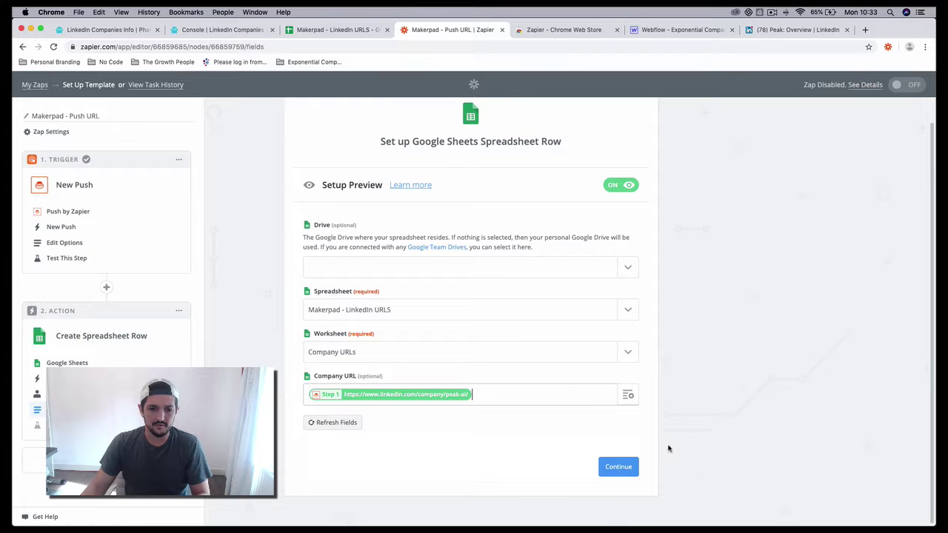
click(613, 466)
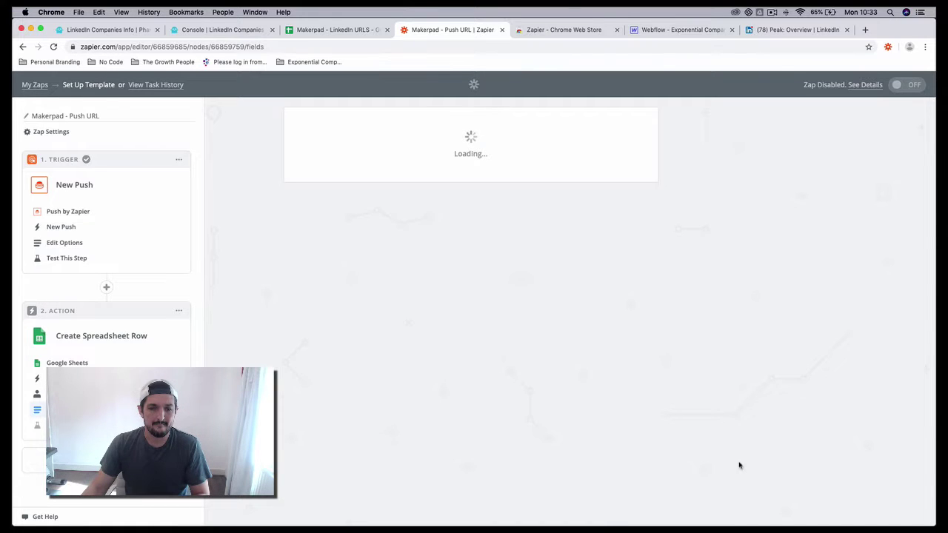
Review the Company URL in the sample row and send the test row to Google Sheets.
scroll(739, 465, down, 2)
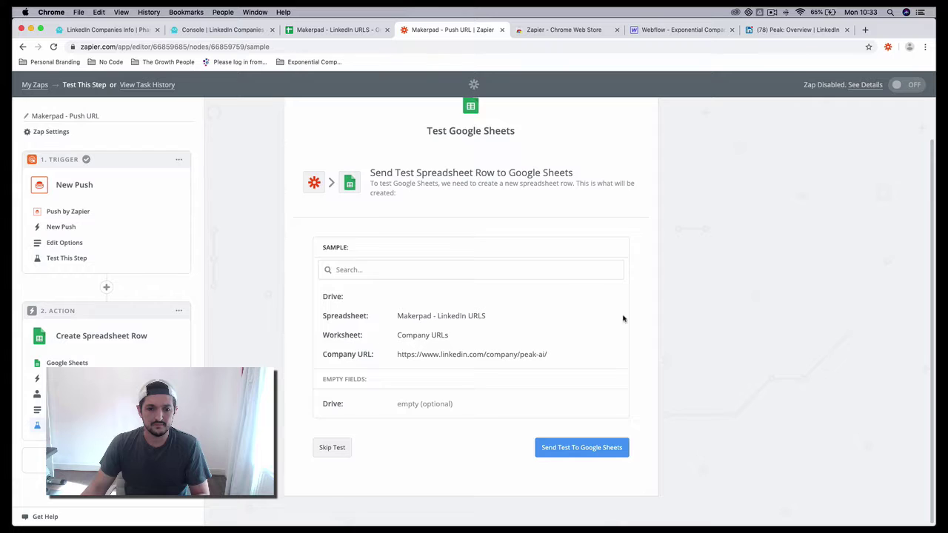
drag(357, 358, 474, 358)
click(423, 359)
drag(399, 355, 578, 351)
click(467, 363)
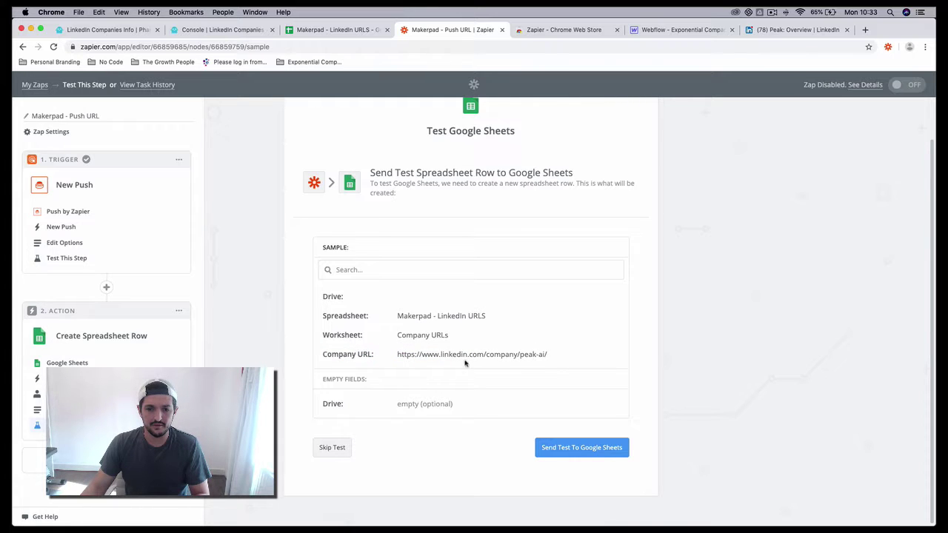
click(579, 452)
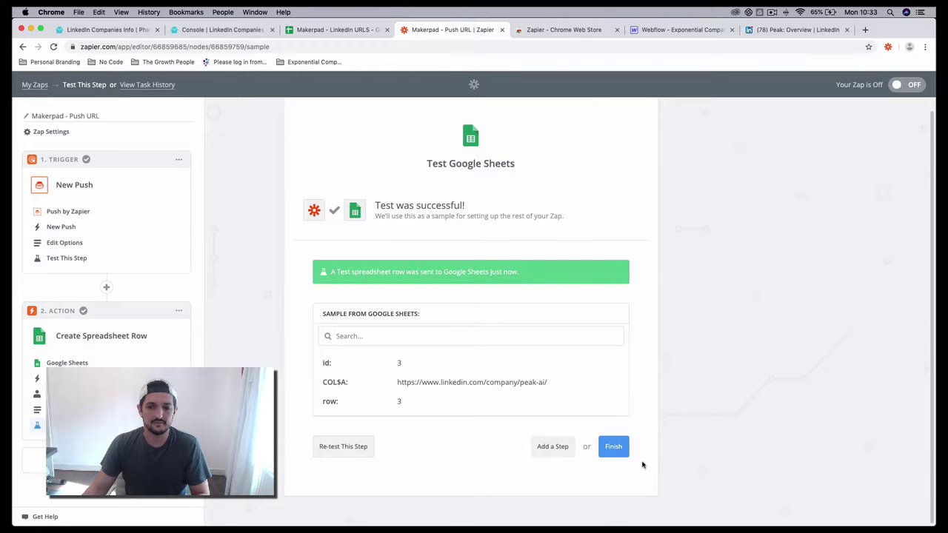
Check the Company URLs worksheet for the test row, and finish the Zap setup in the Zap editor.
click(335, 29)
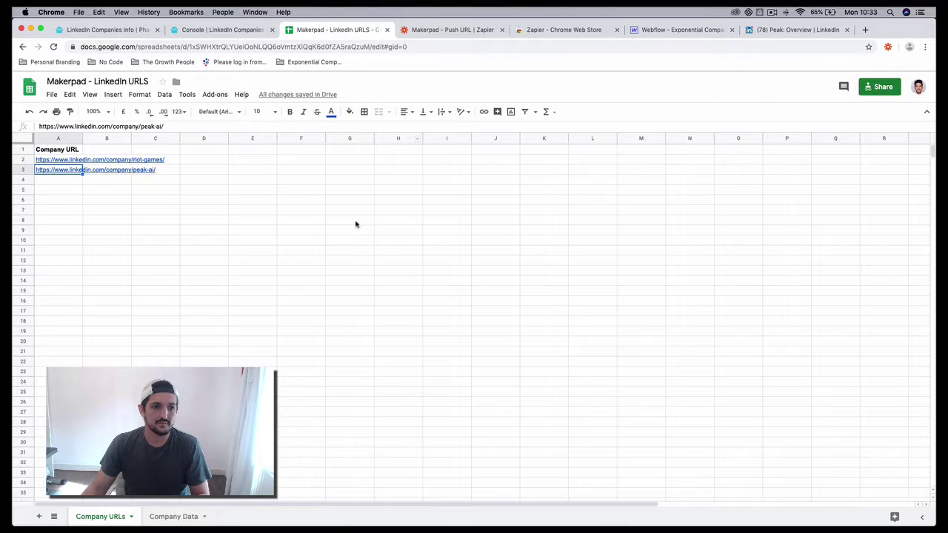
click(50, 181)
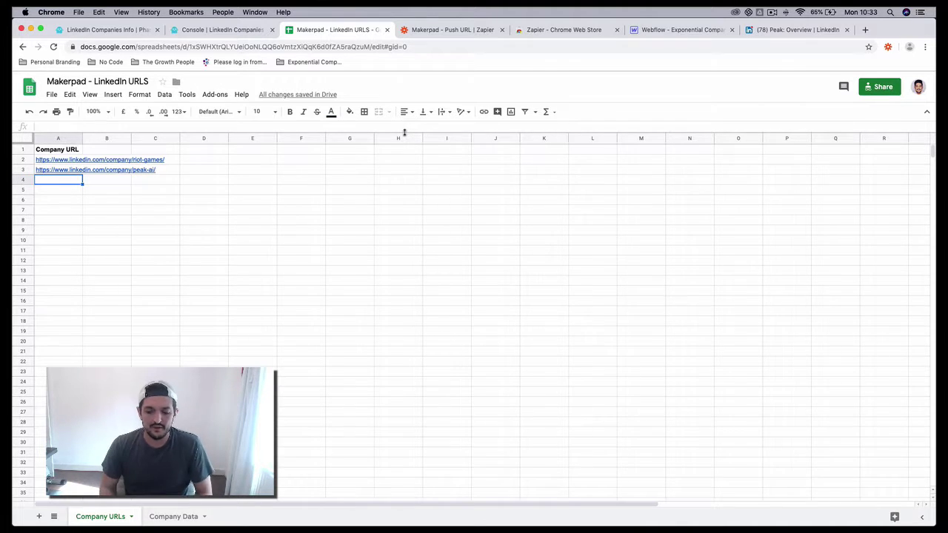
click(440, 29)
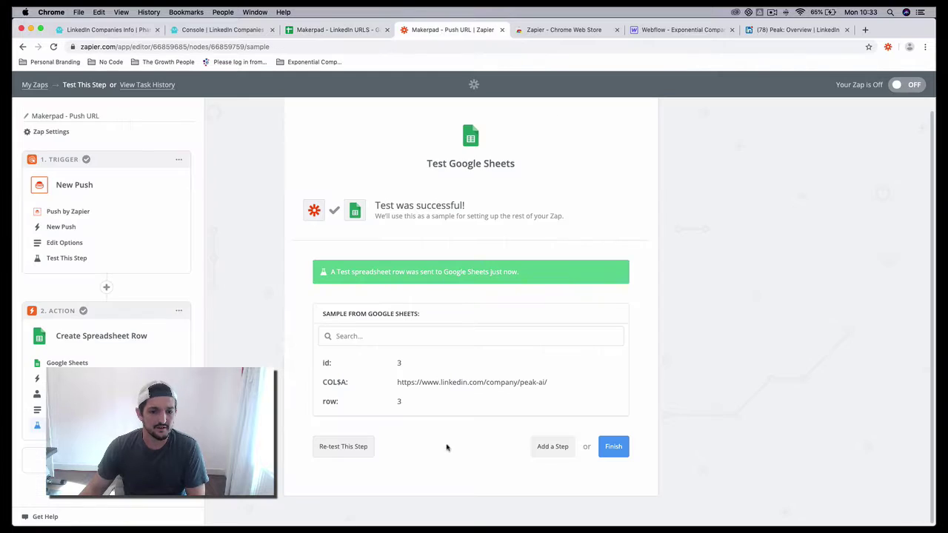
click(612, 448)
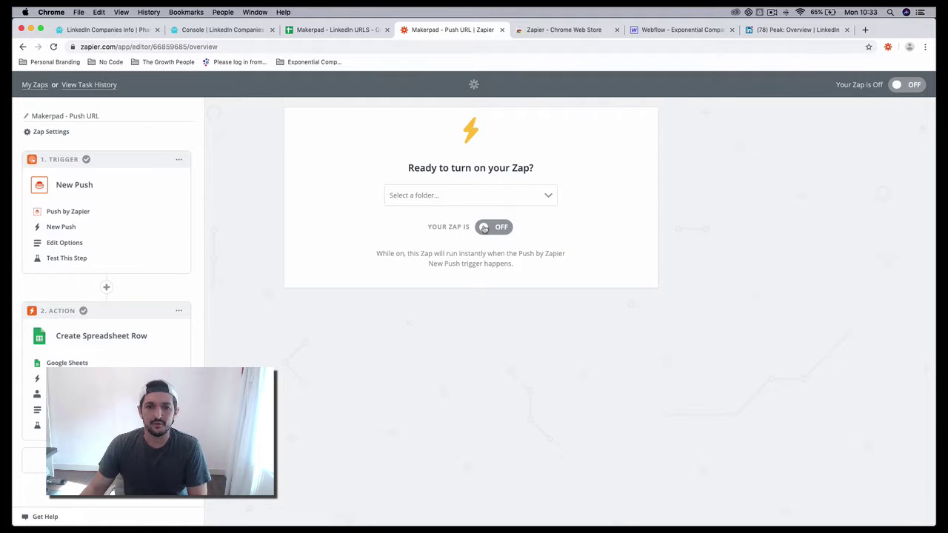
View the Zaps offered by the Push by Zapier extension on Peak's LinkedIn page, and return to the Zap's activation page.
click(338, 30)
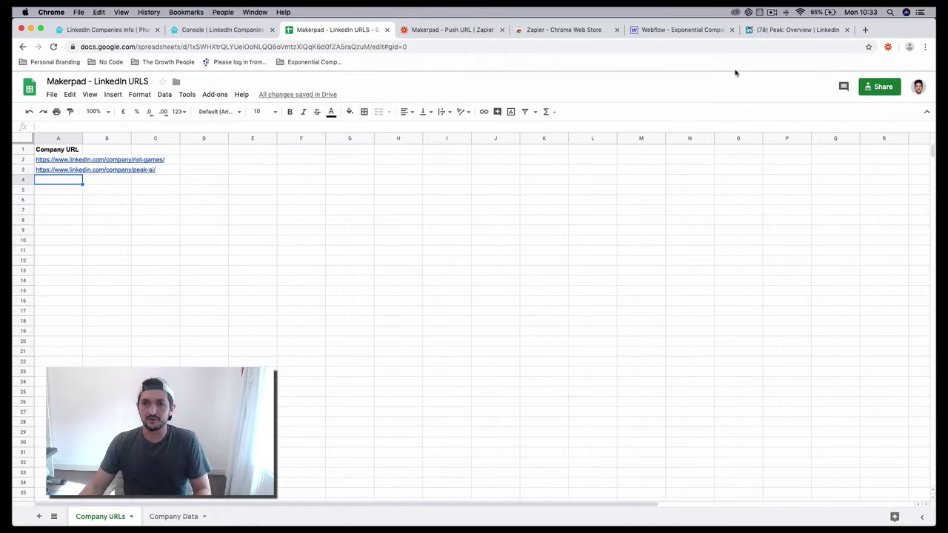
click(790, 30)
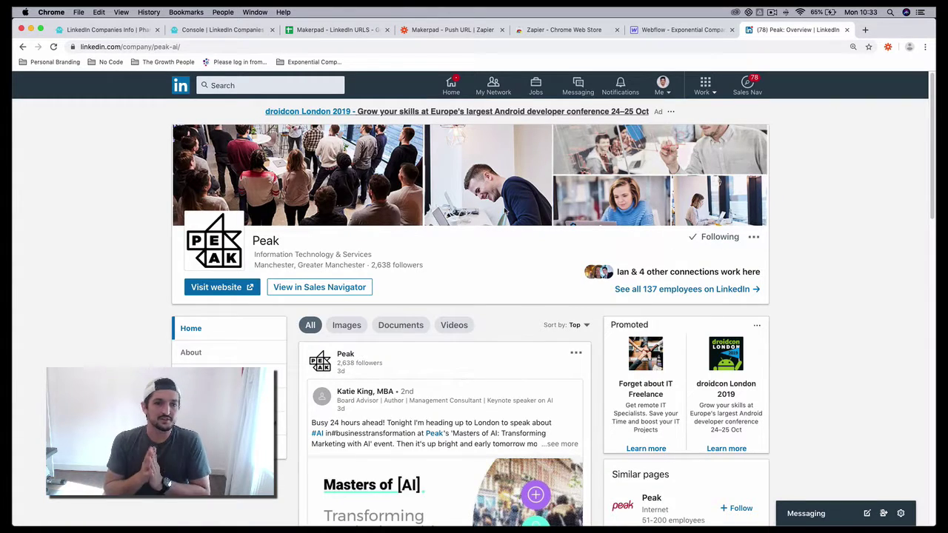
click(887, 46)
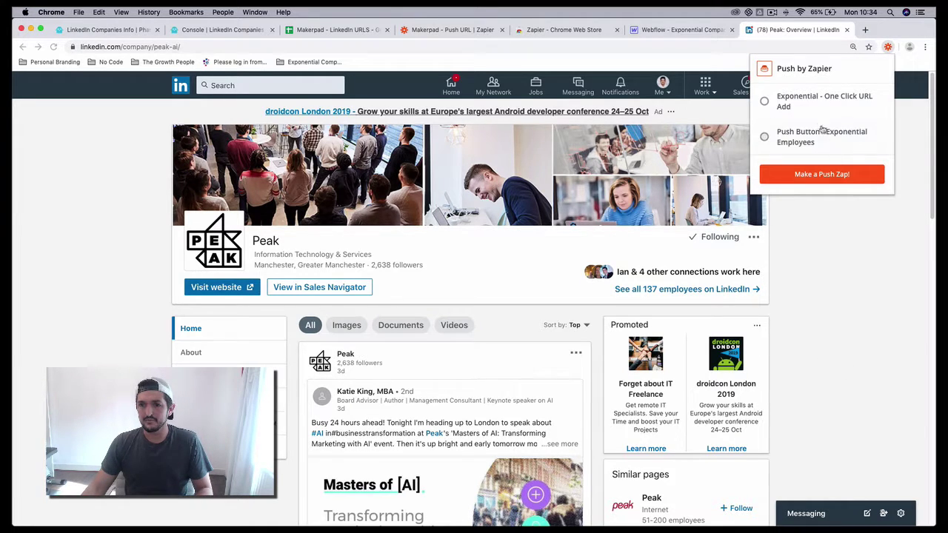
click(848, 265)
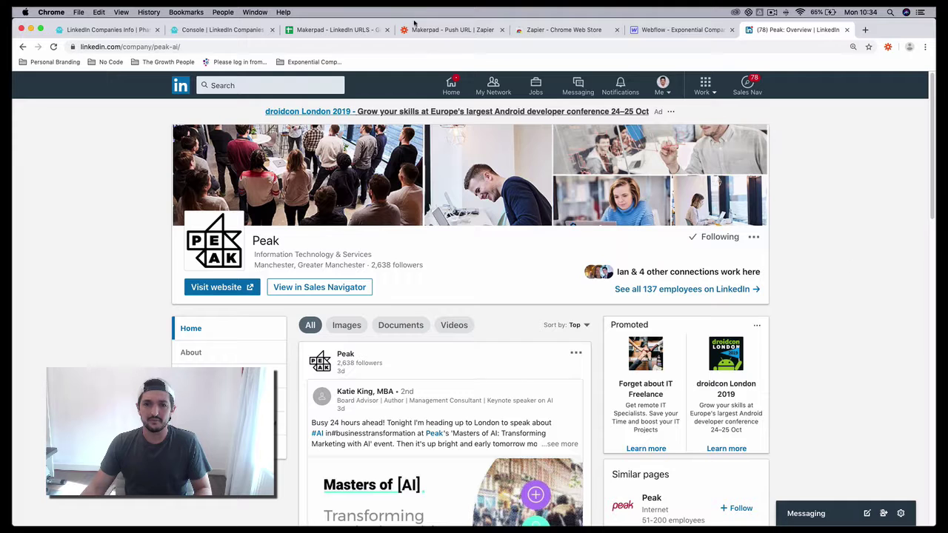
click(448, 30)
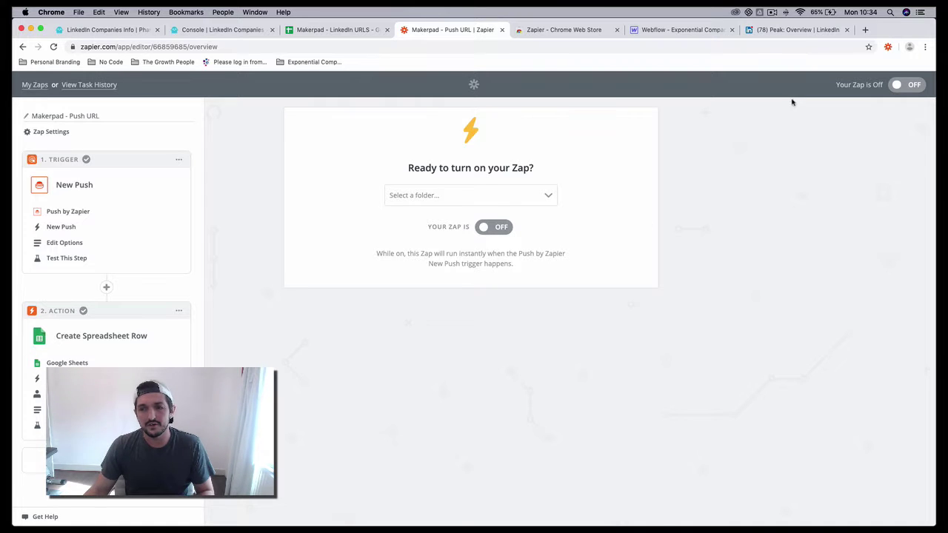
click(809, 34)
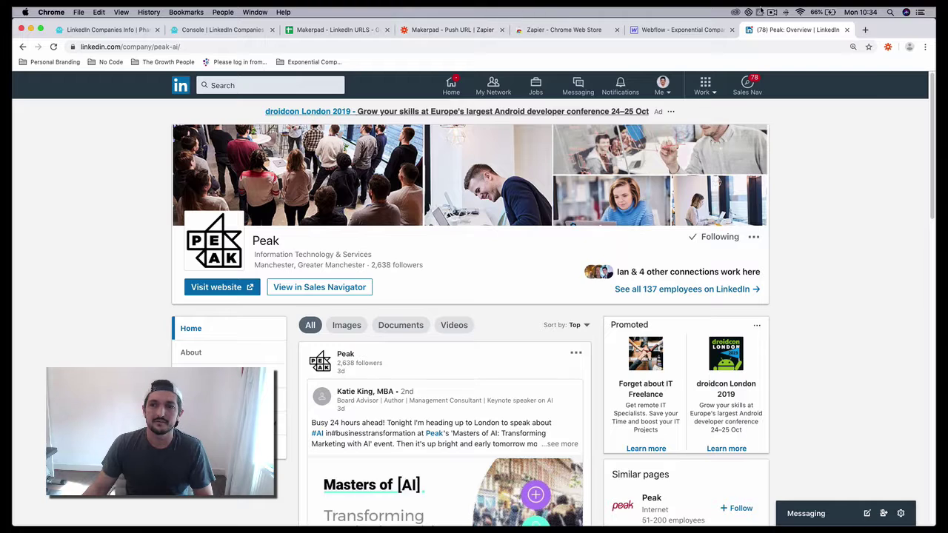
click(771, 13)
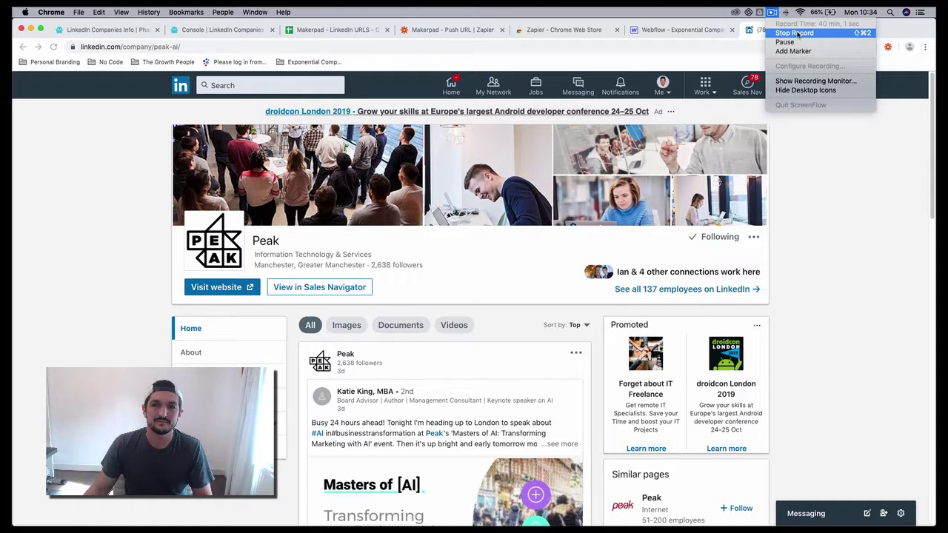